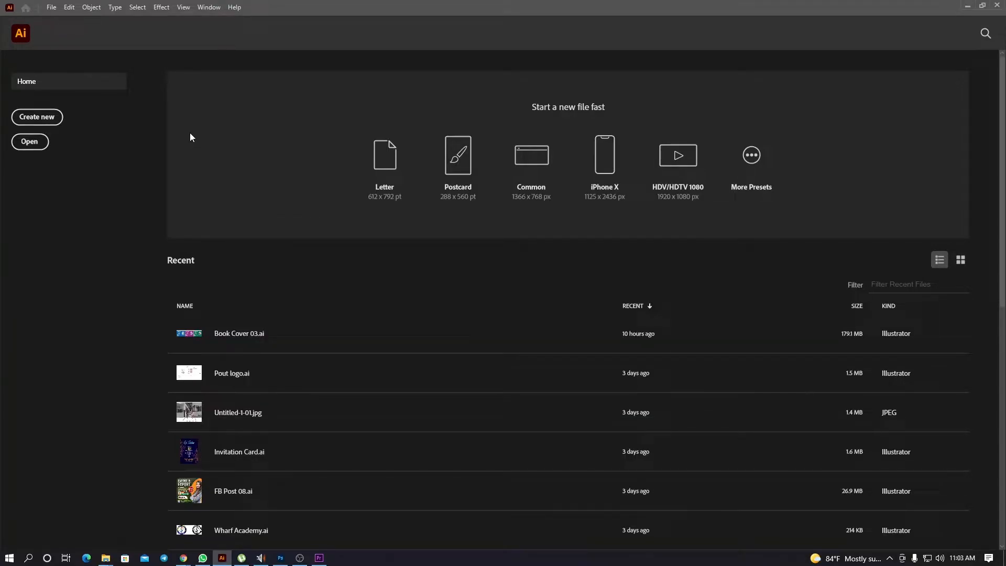
Create a new 1080 x 1080 px document in RGB Color with High (300 ppi) raster effects.
click(42, 117)
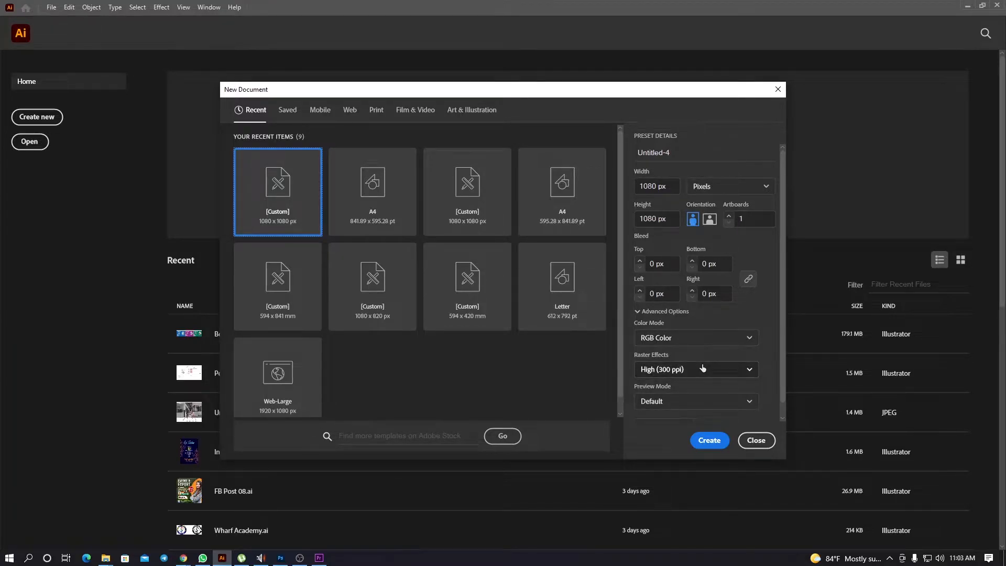
click(701, 444)
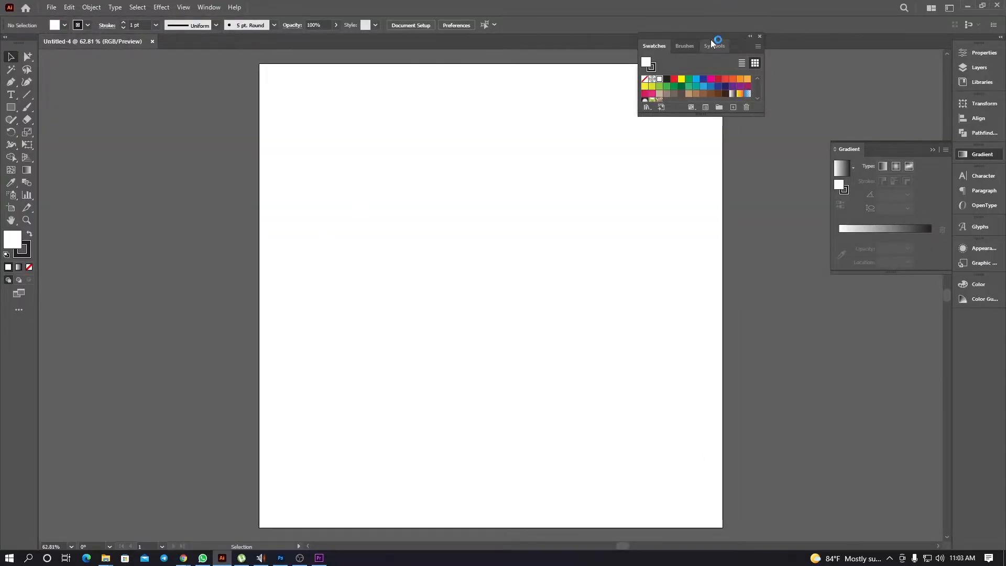
Dock the floating Swatches, Brushes and Symbols group below the Color Guide and collapse the Gradient panel.
drag(715, 45, 786, 56)
mouse_move(856, 47)
mouse_down()
mouse_move(747, 48)
mouse_move(719, 35)
mouse_move(893, 76)
mouse_move(978, 323)
mouse_up()
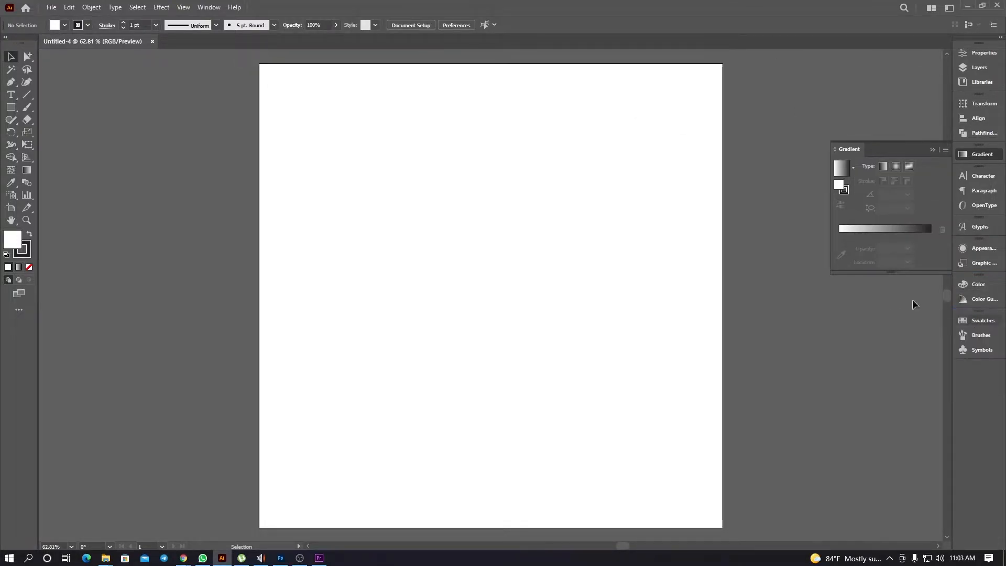
click(932, 150)
Draw a circle about 95 px in diameter near the centre of the artboard with the Ellipse tool.
click(11, 107)
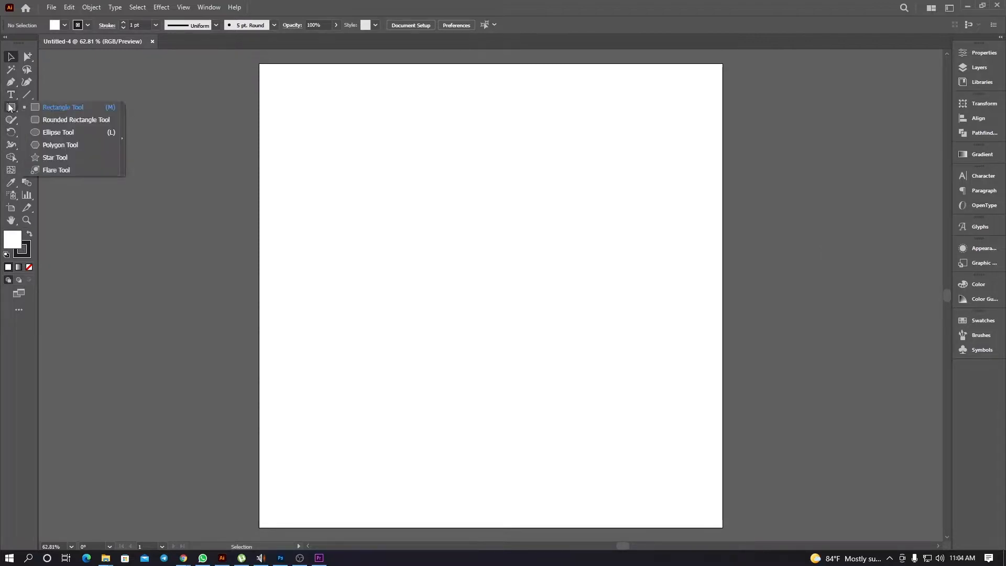
click(55, 132)
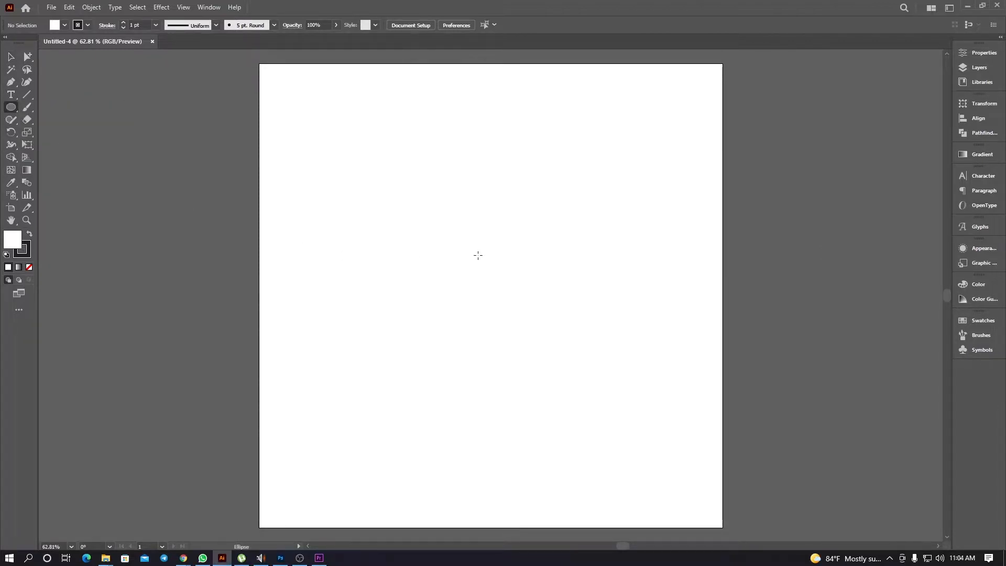
drag(482, 261, 496, 282)
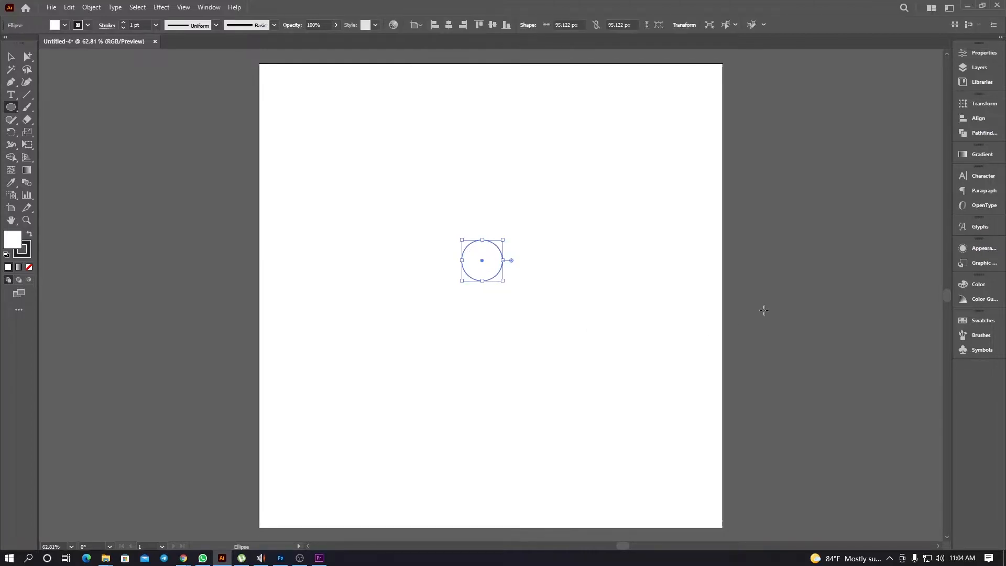
Fill the circle with a green-to-black linear gradient at 90°, reversed so that green is at the top.
click(981, 154)
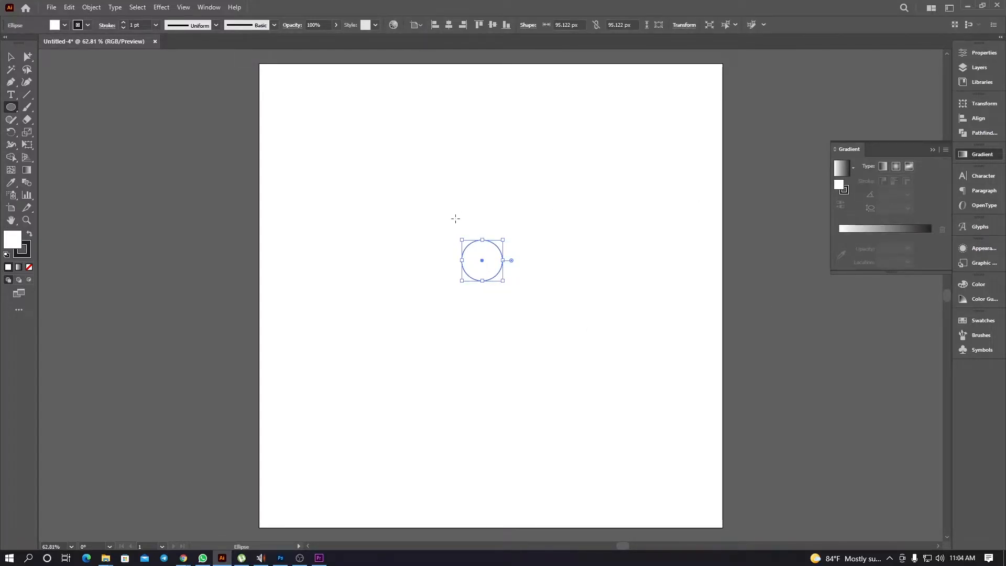
click(844, 173)
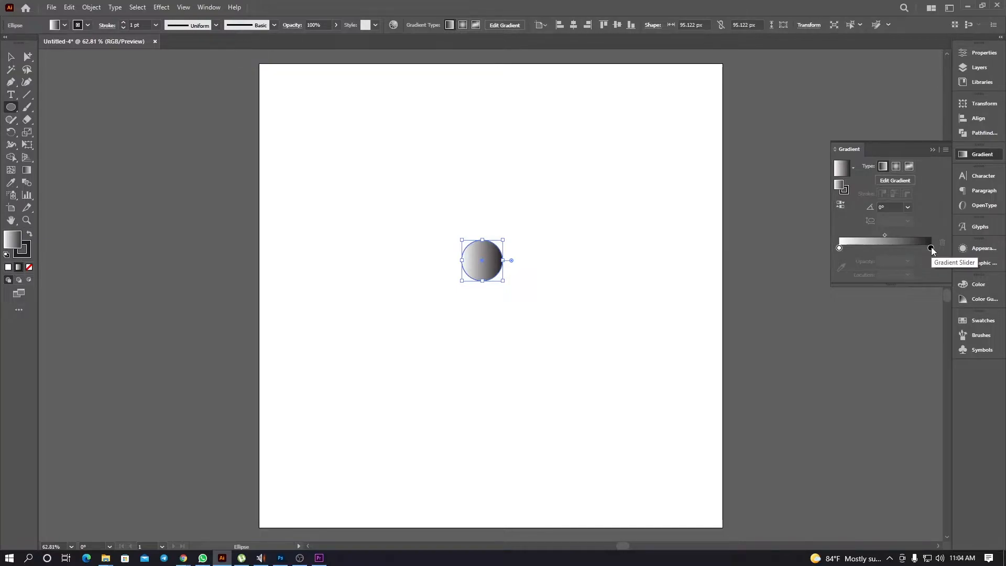
double_click(839, 249)
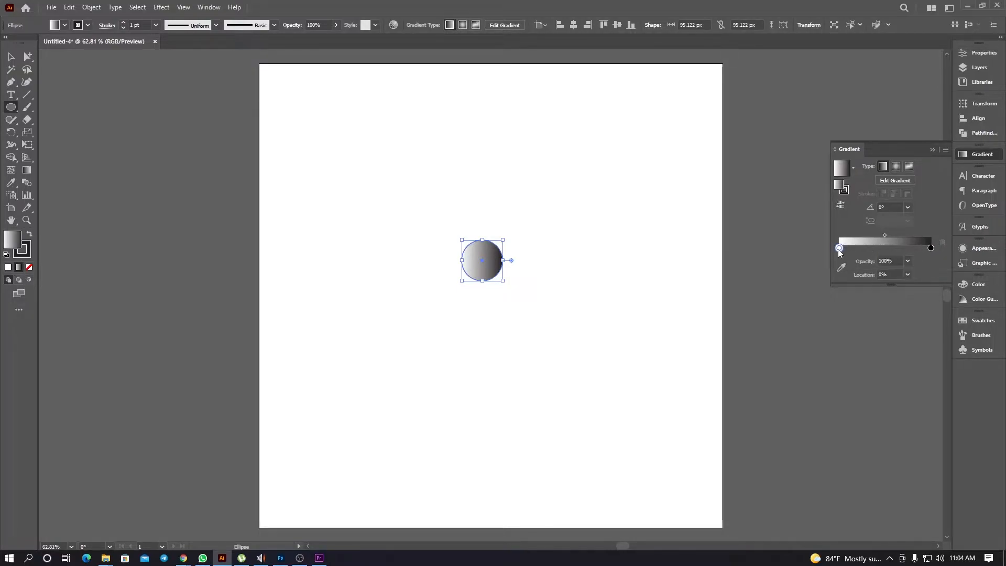
click(818, 287)
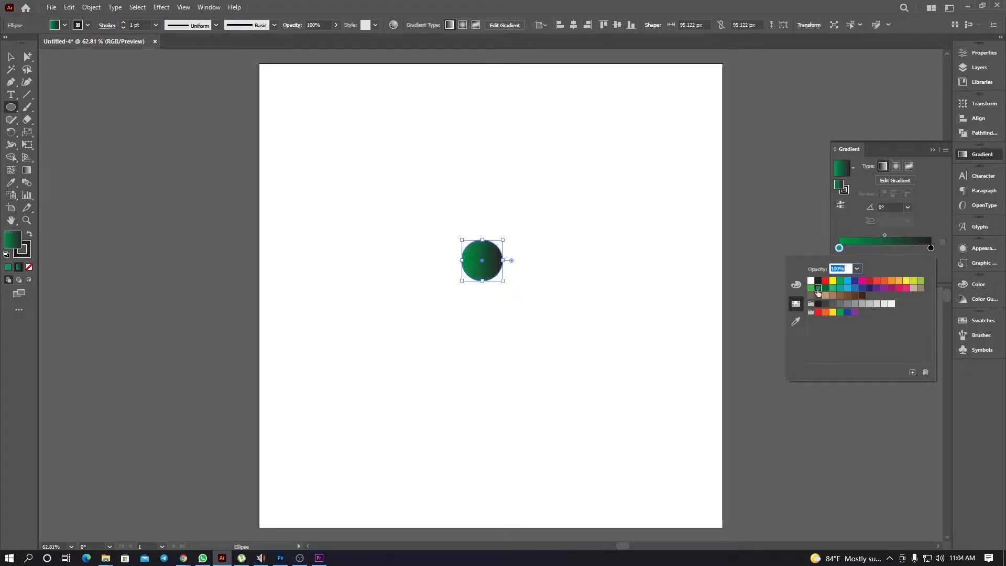
click(10, 61)
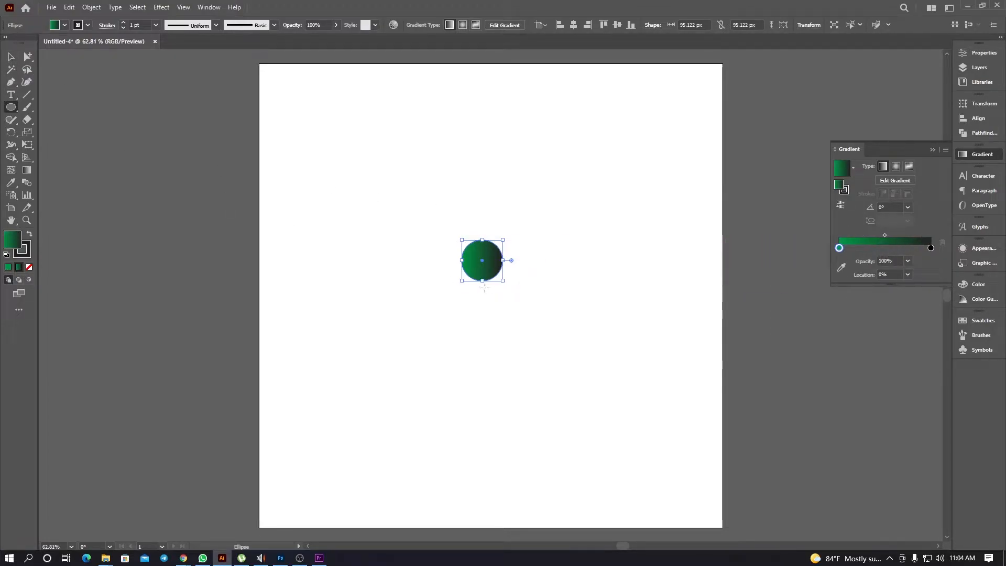
click(908, 208)
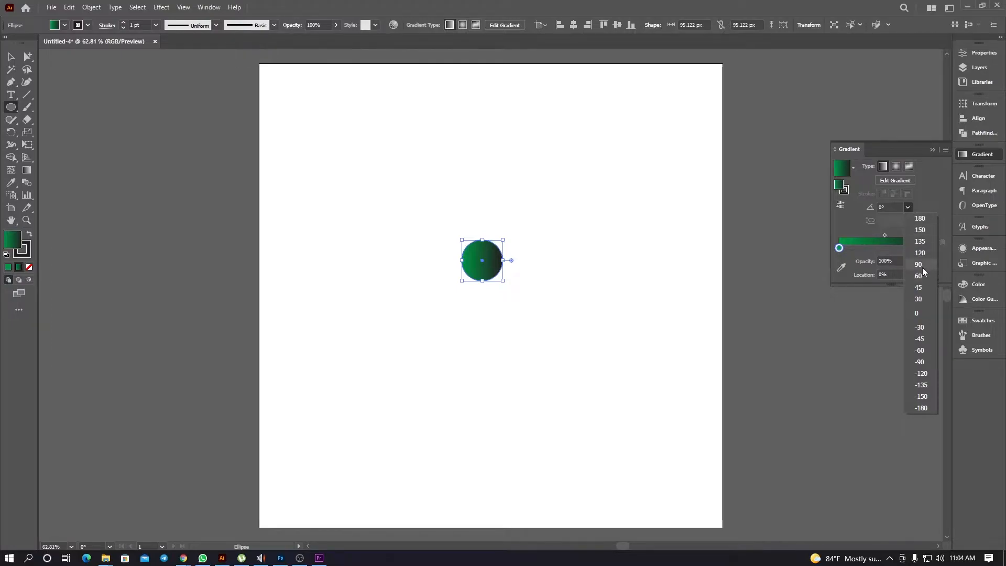
click(917, 275)
click(840, 204)
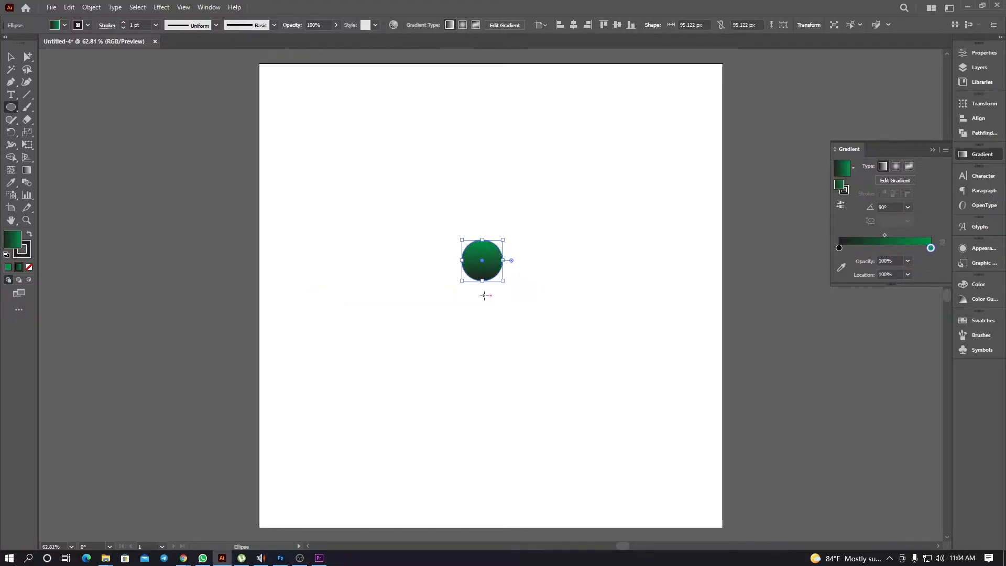
Remove the circle's stroke by setting it to None.
scroll(474, 260, up, 3)
scroll(525, 302, up, 2)
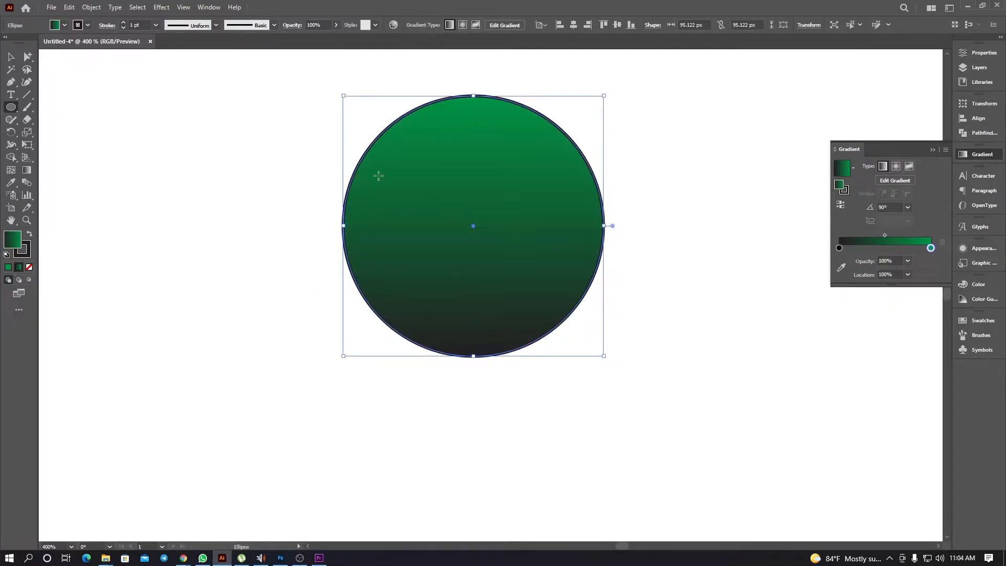
click(88, 26)
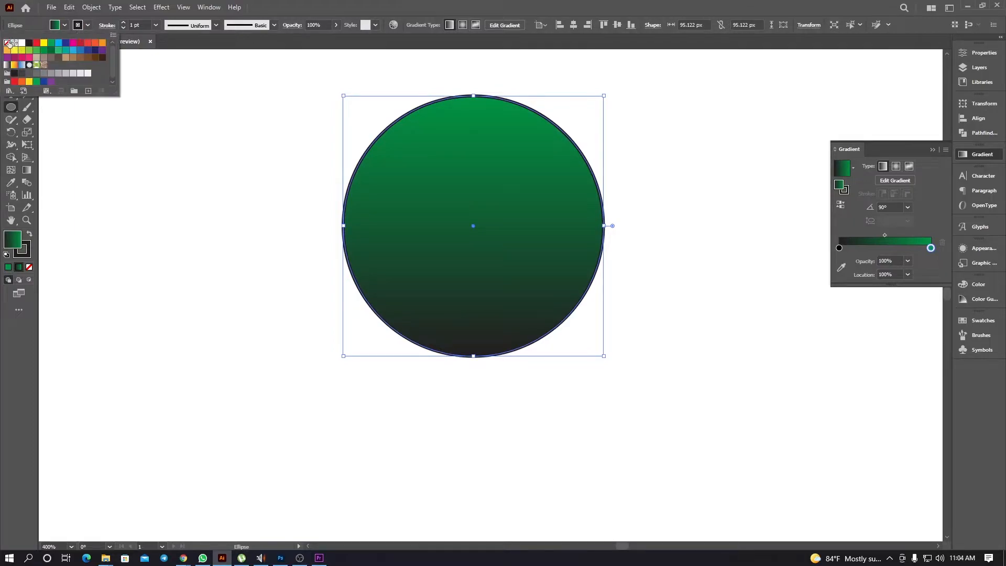
click(7, 43)
click(11, 56)
click(435, 373)
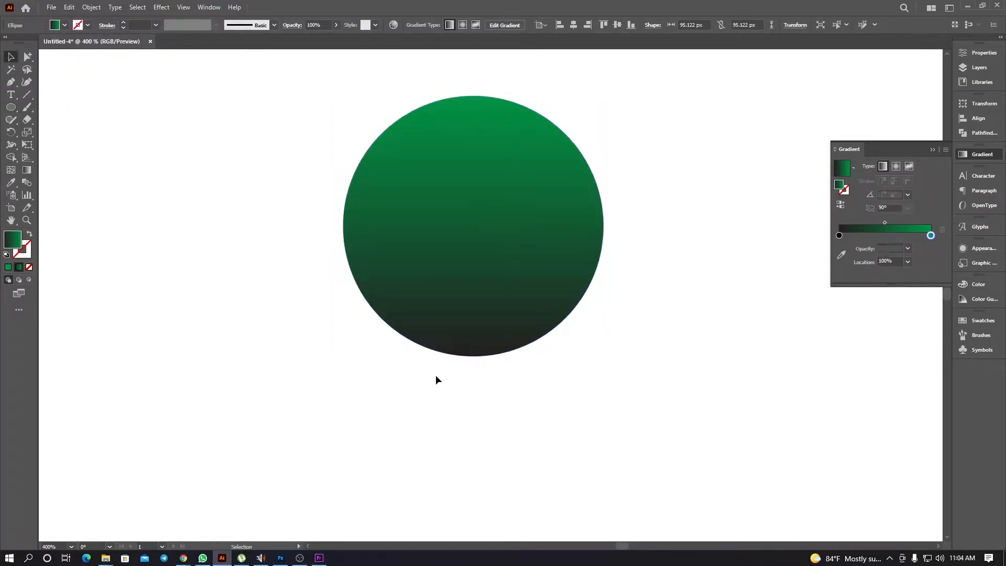
Place the circle on the artboard's upper-left corner and repeat half-overlapping copies of it horizontally across the full top edge.
scroll(316, 251, down, 4)
scroll(360, 267, down, 2)
scroll(150, 186, up, 1)
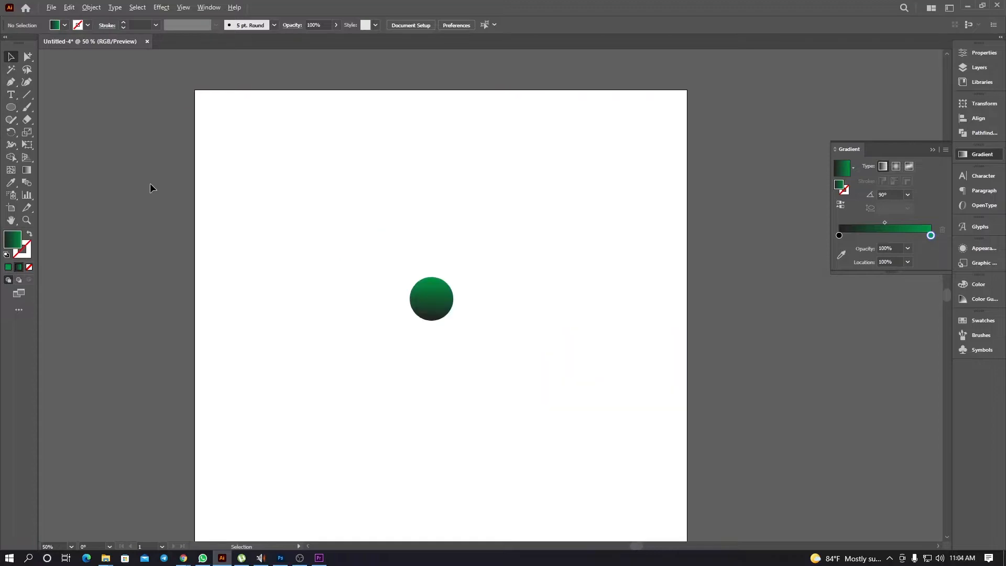
scroll(438, 241, down, 1)
drag(440, 266, 270, 124)
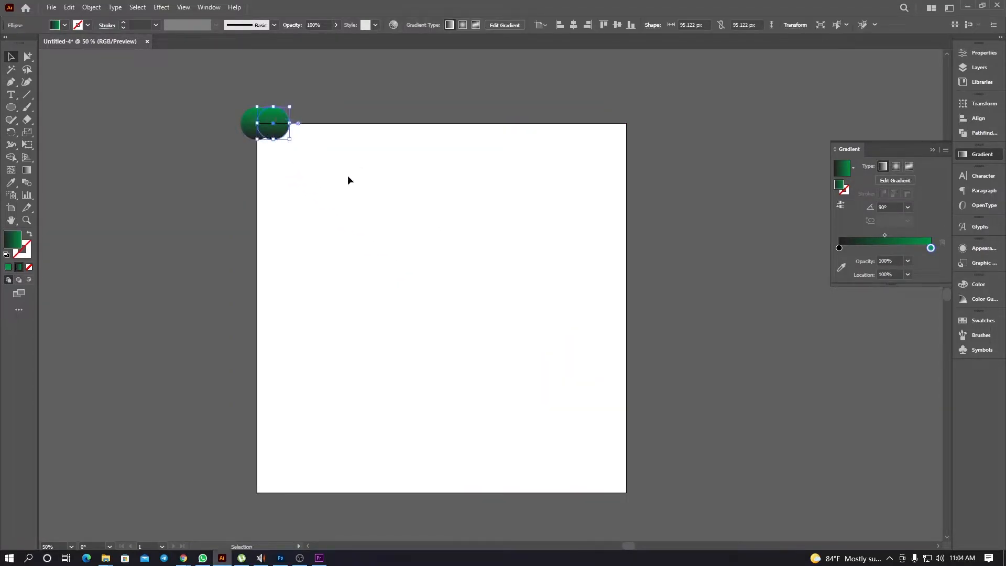
key(ctrl+d)
key(ctrl+d)
key(ctrl+d)
key(ctrl+d)
key(ctrl+d)
key(ctrl+d)
key(ctrl+d)
key(ctrl+d)
key(ctrl+d)
key(ctrl+d)
key(ctrl+d)
key(ctrl+d)
key(ctrl+d)
key(ctrl+d)
key(ctrl+d)
key(ctrl+d)
key(ctrl+d)
key(ctrl+d)
key(ctrl+d)
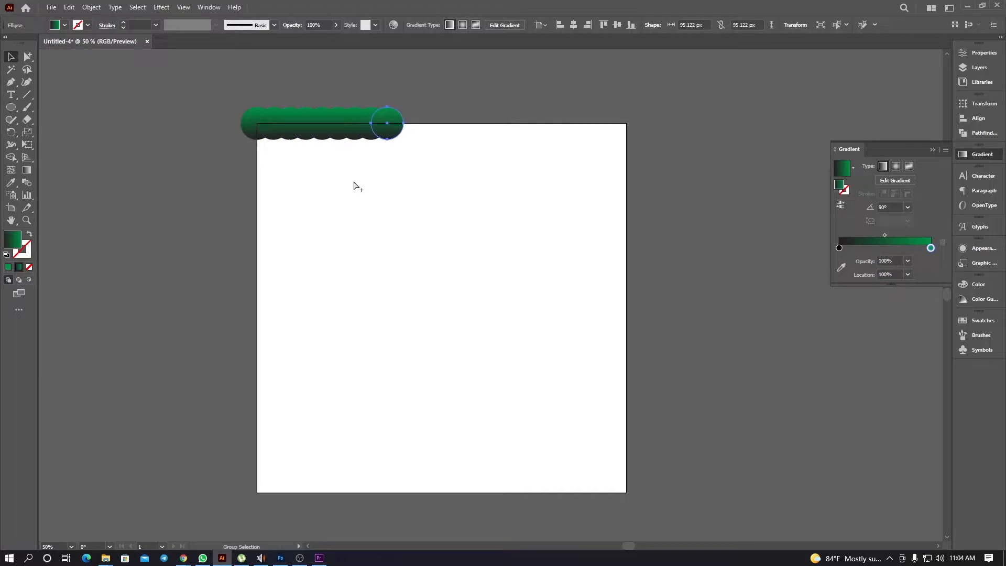
key(ctrl+d)
key(ctrl+d)
key(ctrl+d)
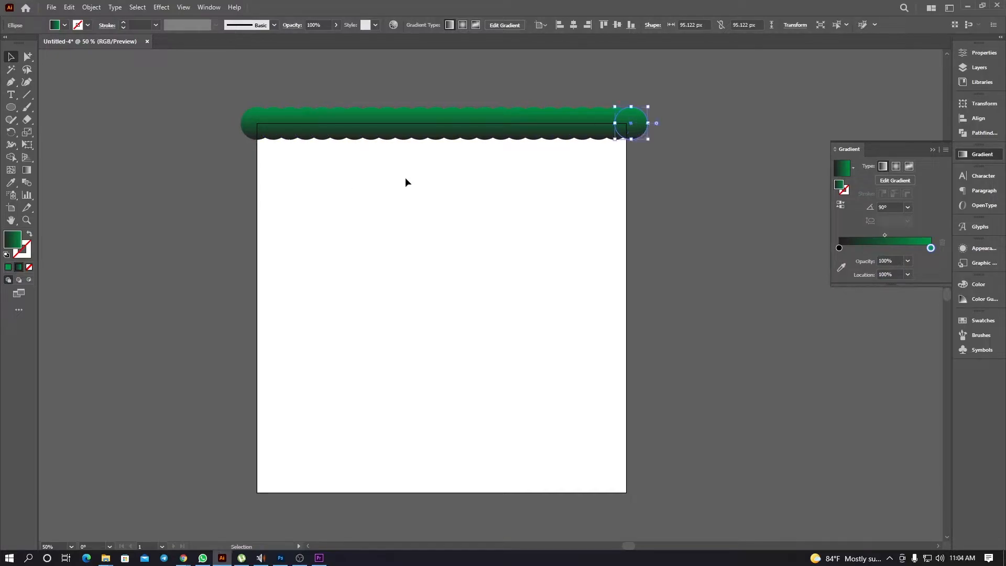
Copy the row of circles downward with an overlap and repeat the duplication until the rows cover the whole artboard.
scroll(461, 150, down, 2)
drag(563, 124, 344, 142)
scroll(414, 142, up, 1)
drag(429, 137, 430, 161)
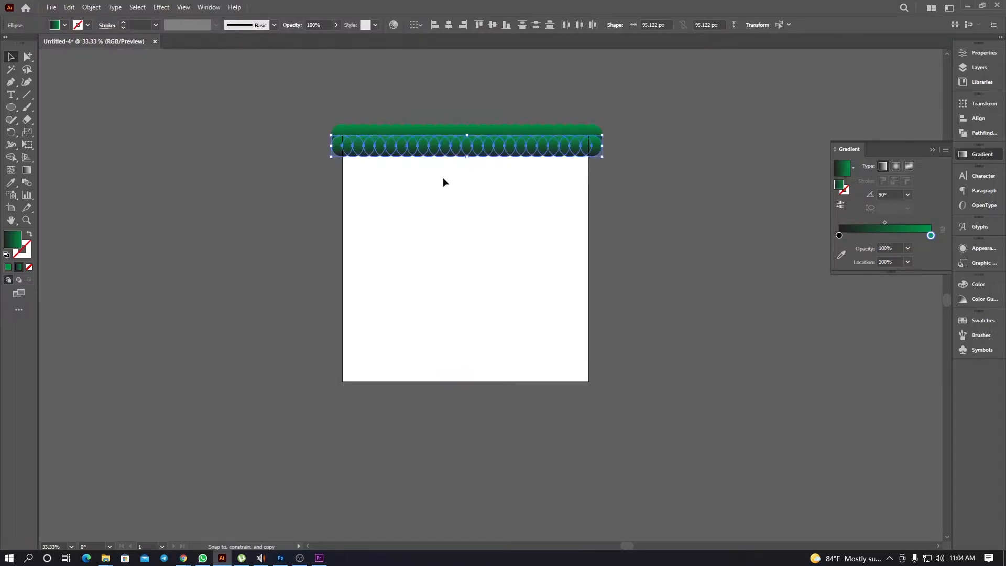
key(ctrl+d)
key(ctrl+d)
key(ctrl+d)
key(ctrl+d)
key(ctrl+d)
key(ctrl+d)
key(ctrl+d)
key(ctrl+d)
key(ctrl+d)
key(ctrl+d)
key(ctrl+d)
key(ctrl+d)
key(ctrl+d)
key(ctrl+d)
key(ctrl+d)
key(ctrl+d)
key(ctrl+d)
key(ctrl+d)
key(ctrl+d)
key(ctrl+d)
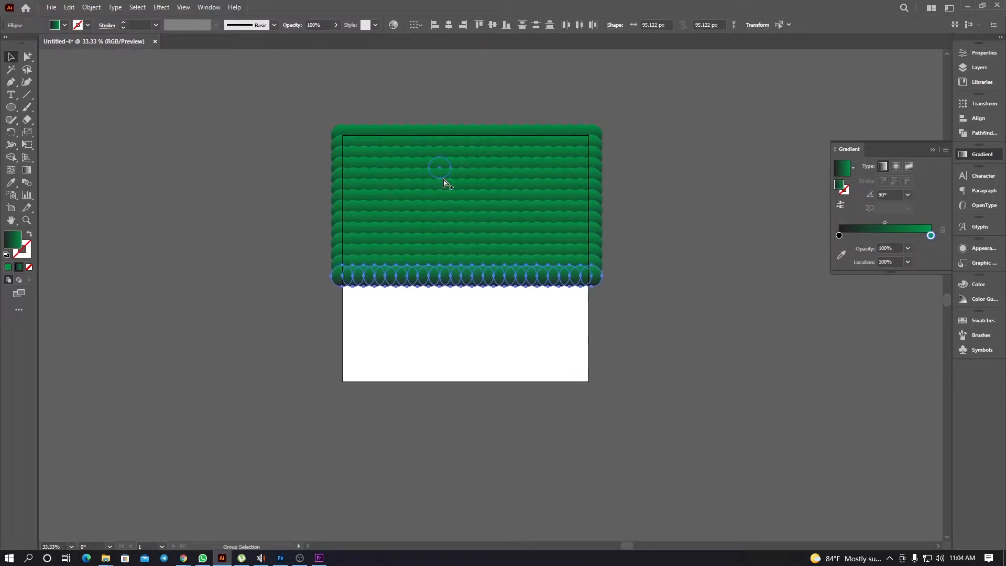
key(ctrl+d)
click(647, 116)
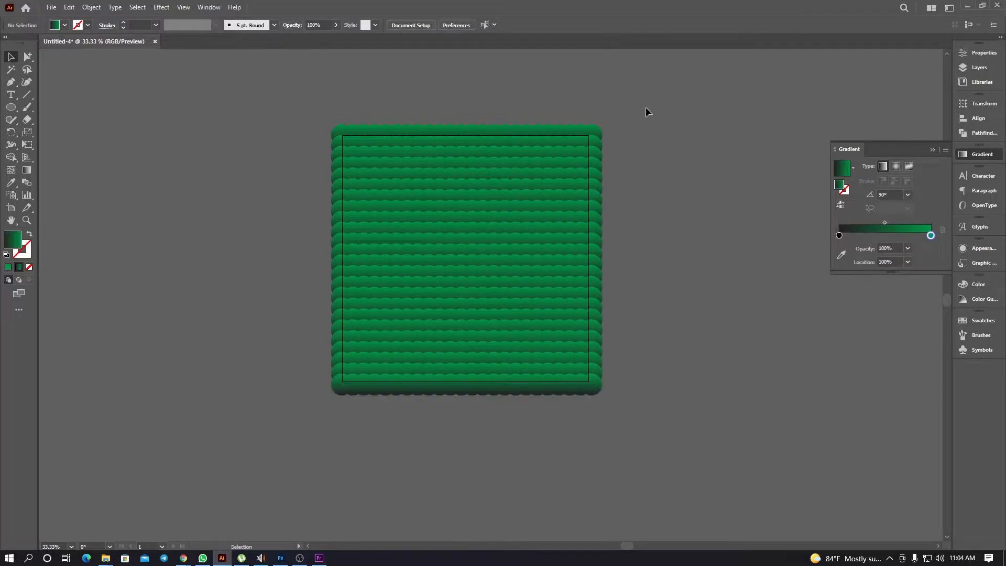
Apply the Roughen effect to all circles with Size 60%, Relative, Detail 60/in and Corner points.
key(ctrl+a)
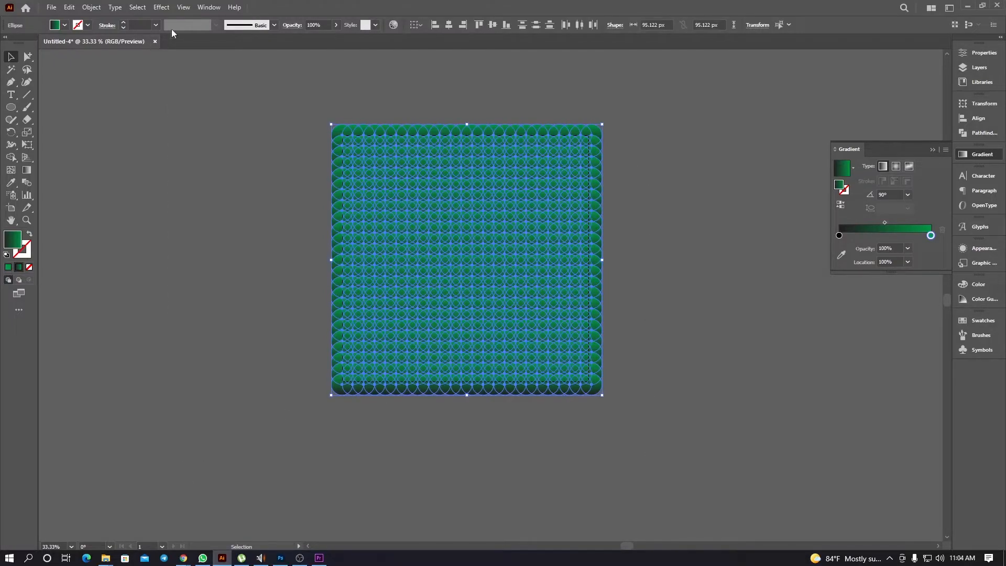
click(161, 7)
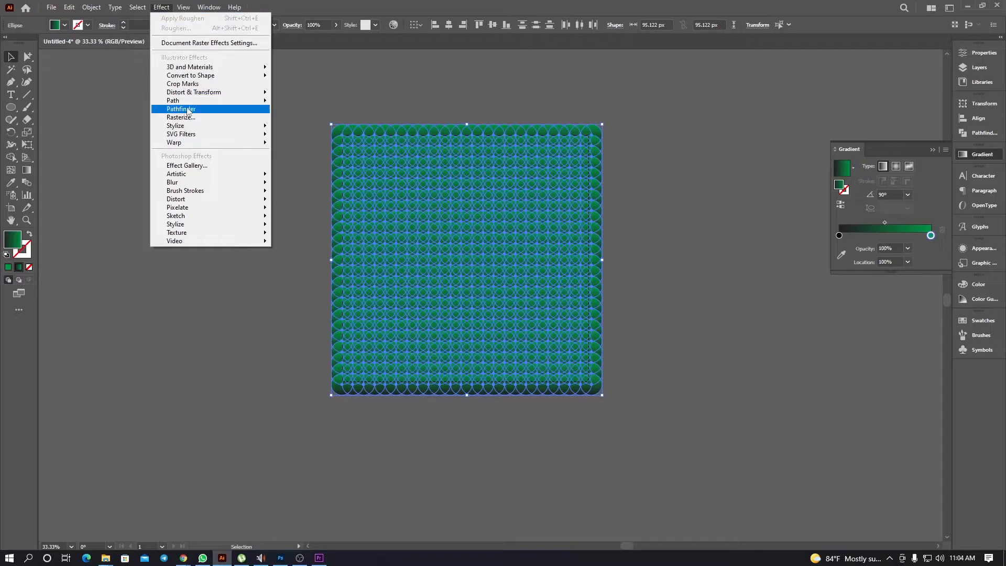
mouse_move(204, 94)
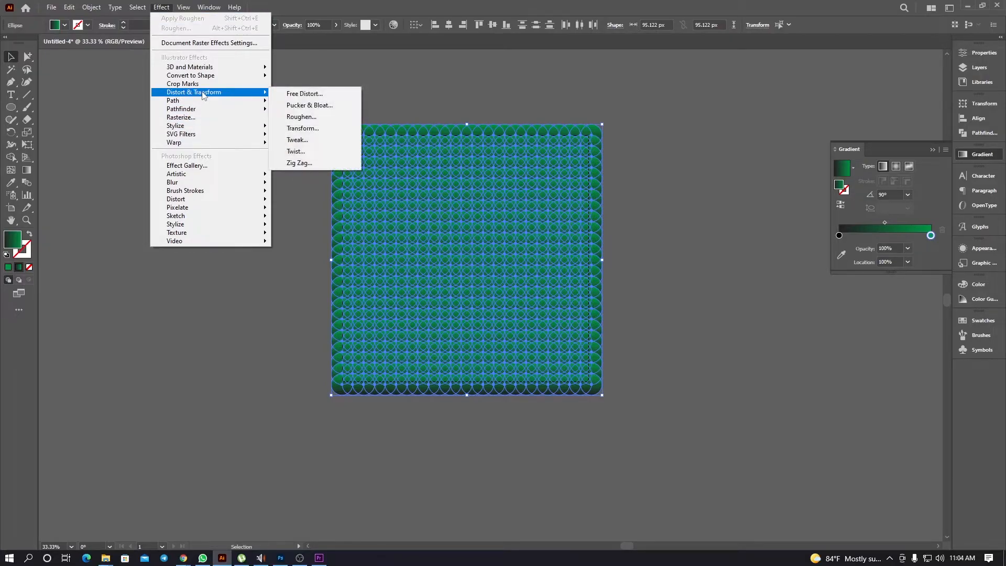
click(297, 116)
drag(520, 169, 725, 151)
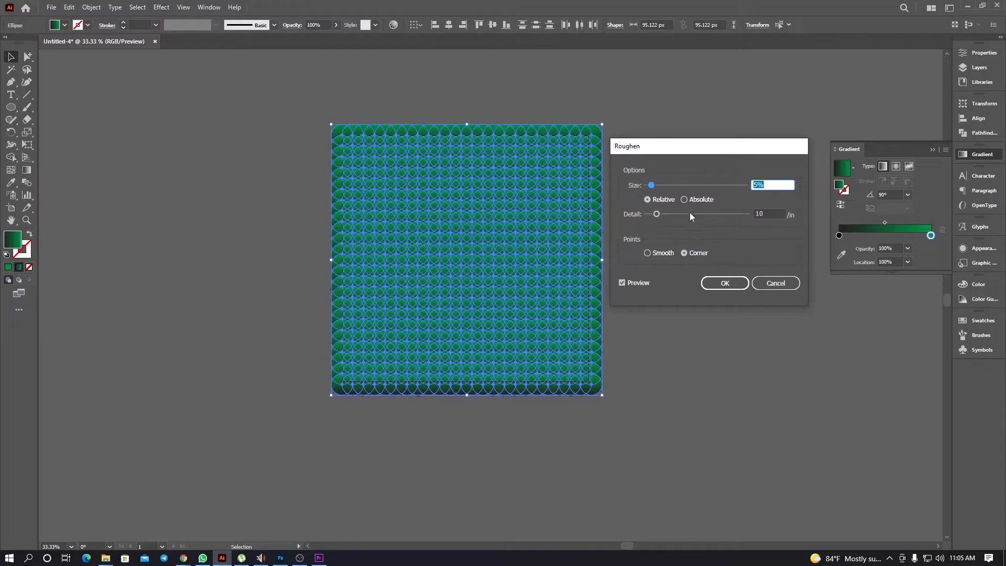
click(625, 282)
drag(768, 214, 721, 206)
text(60)
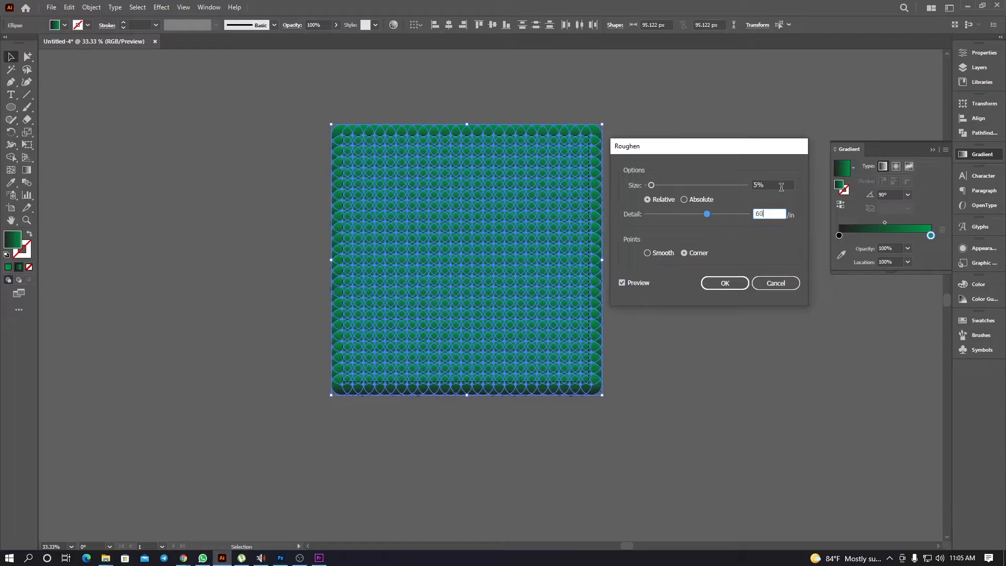
click(780, 188)
text(60)
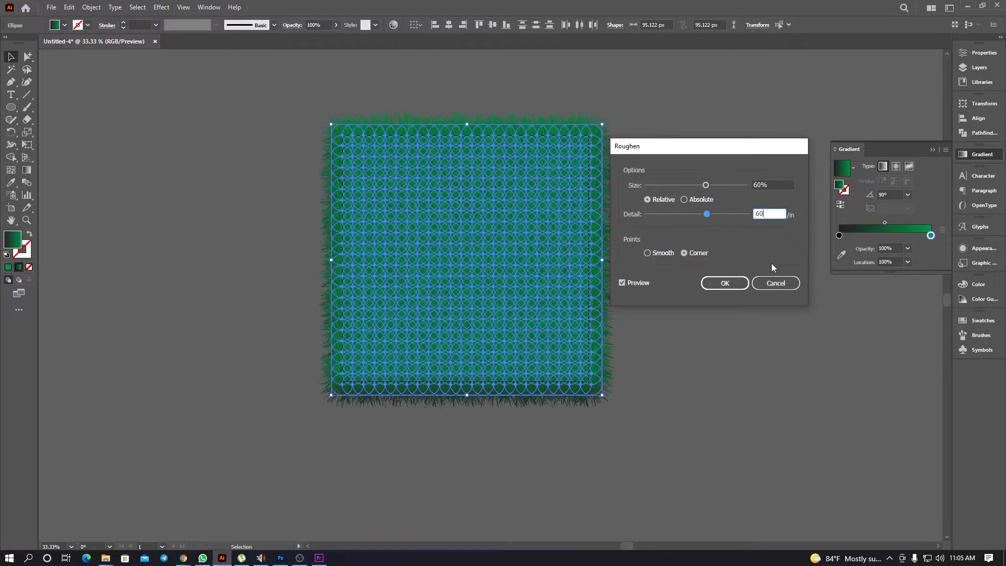
click(719, 284)
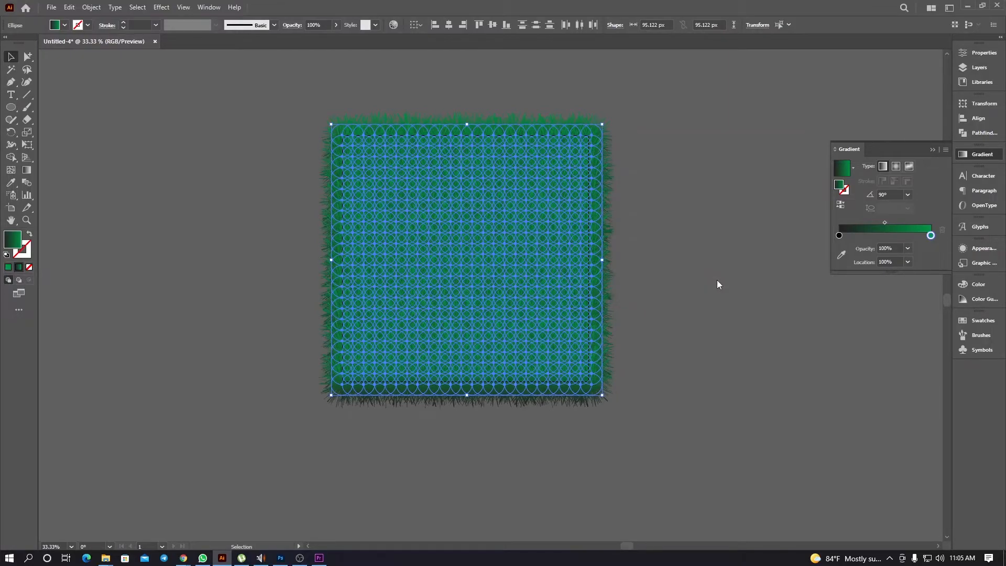
Examine the roughened grass texture close up and as a whole.
click(703, 224)
scroll(416, 158, up, 2)
scroll(632, 303, up, 2)
scroll(492, 131, down, 2)
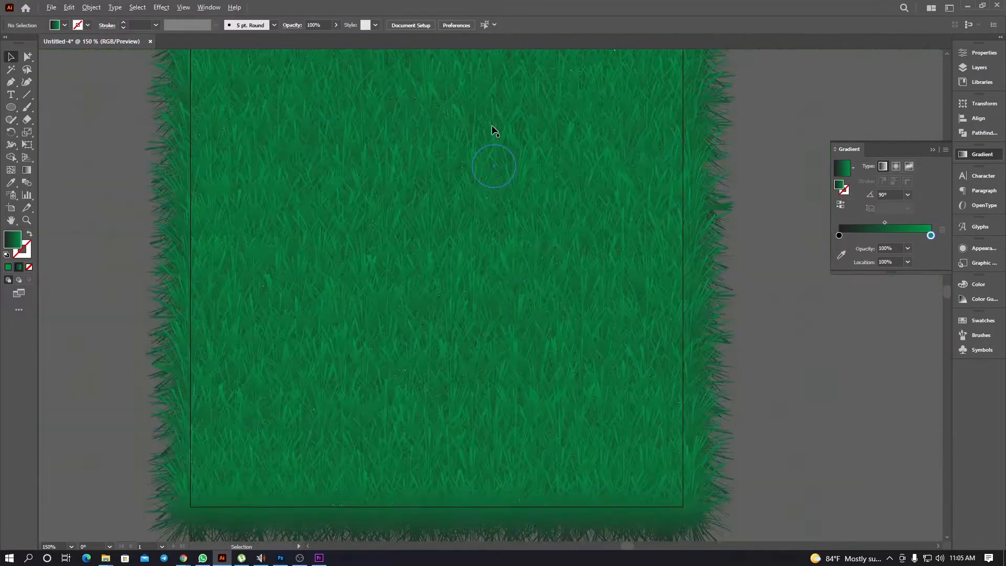
scroll(361, 158, up, 1)
scroll(363, 163, down, 1)
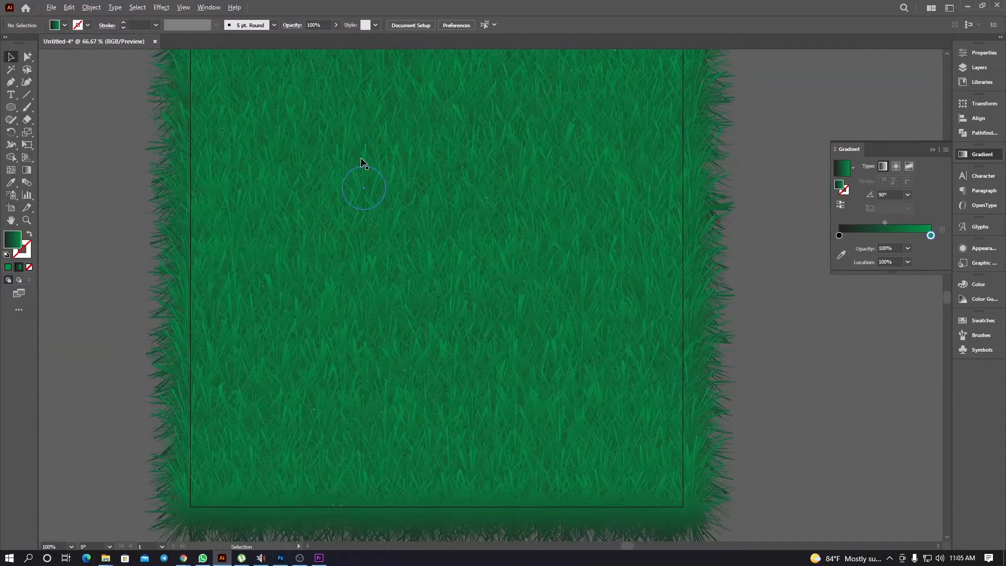
scroll(386, 177, up, 1)
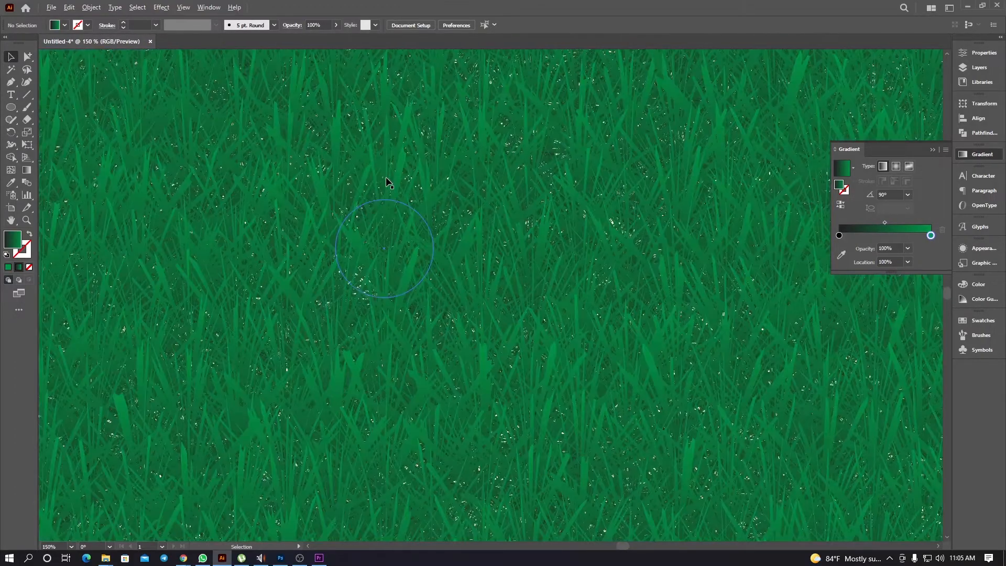
scroll(461, 225, down, 2)
scroll(468, 218, down, 1)
scroll(467, 218, up, 1)
scroll(468, 219, down, 2)
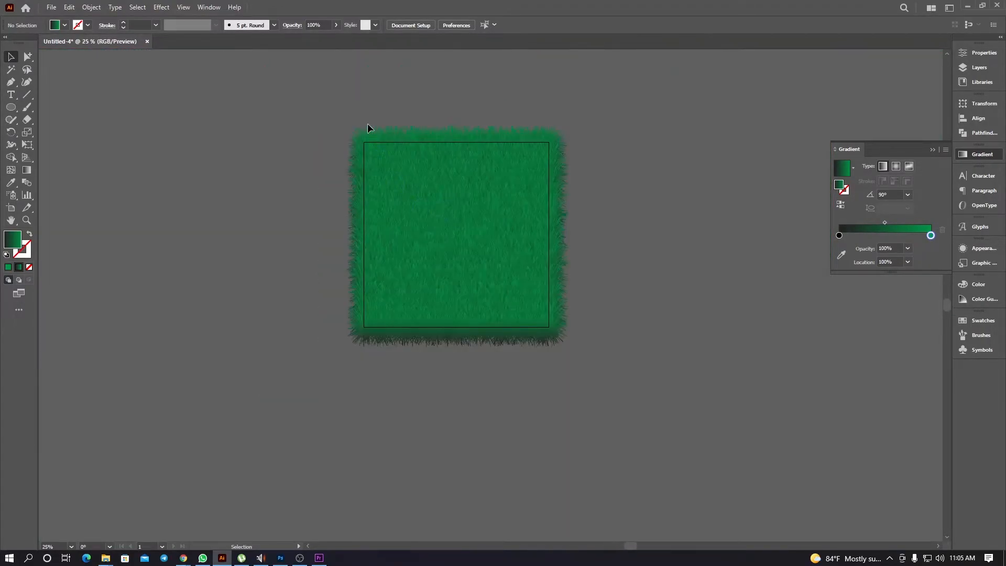
Reduce the artwork to a single roughened circle on the empty artboard and select that circle.
drag(435, 237, 449, 258)
click(530, 243)
scroll(529, 242, up, 1)
click(708, 262)
scroll(449, 258, up, 2)
scroll(449, 258, up, 1)
drag(517, 150, 289, 382)
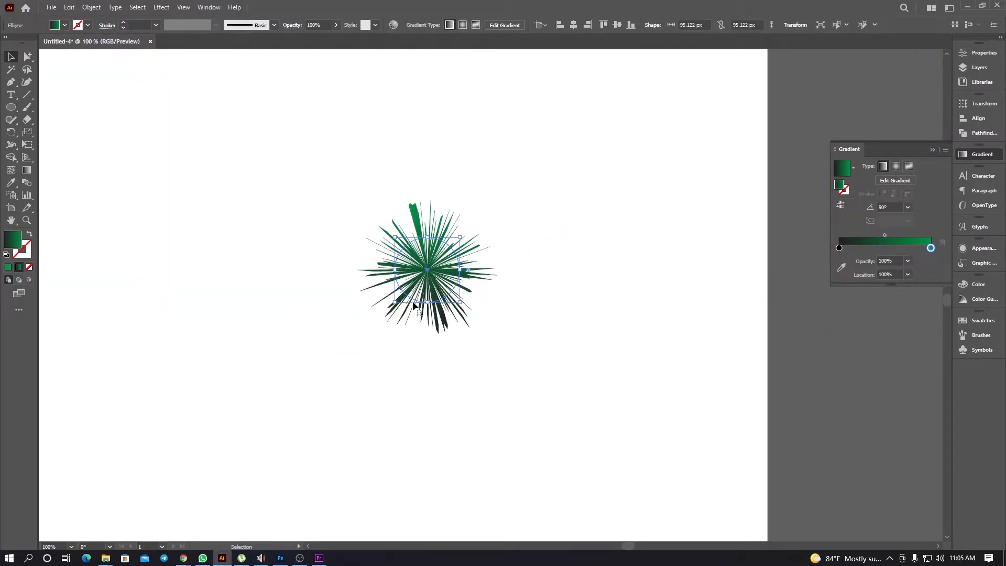
Remove the single roughened circle and move the whole grass texture so that it covers the artboard.
scroll(408, 283, down, 2)
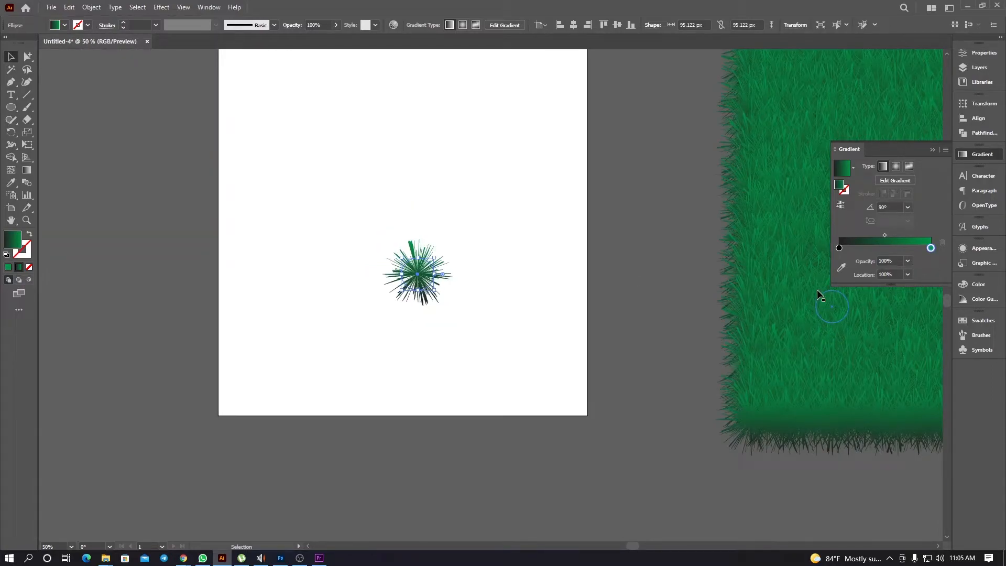
scroll(407, 268, down, 1)
key(ctrl+z)
key(ctrl+a)
scroll(611, 89, right, 2)
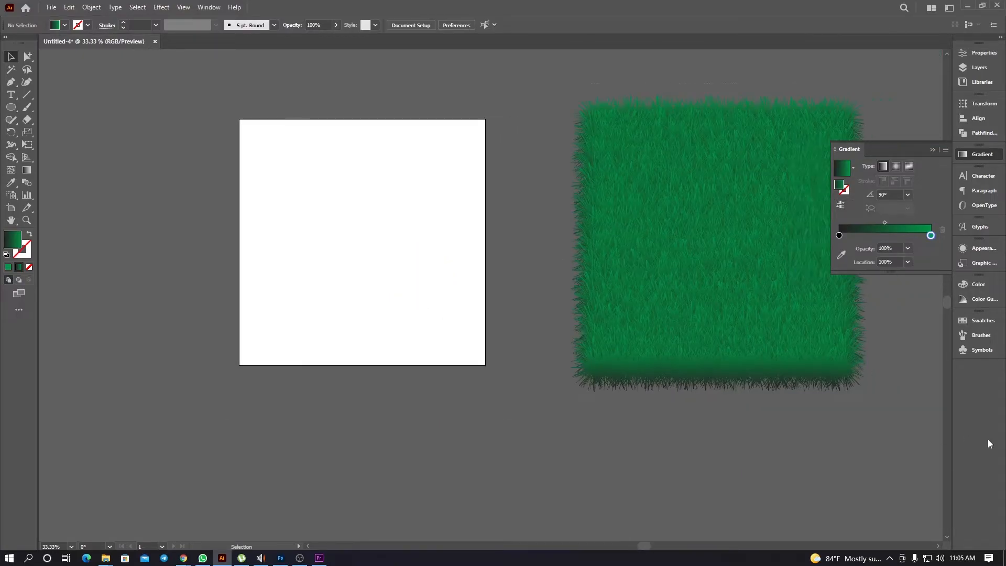
drag(655, 302, 384, 303)
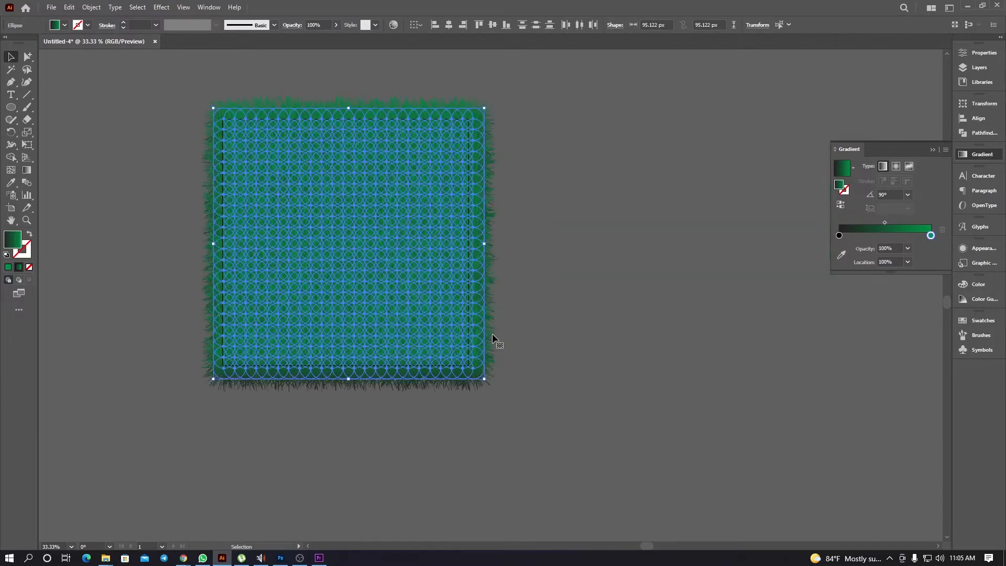
click(492, 332)
Add a point text object reading "sl crack" on the grass and select all of its characters.
scroll(296, 240, up, 2)
scroll(462, 315, down, 1)
scroll(336, 222, up, 1)
click(10, 94)
click(346, 193)
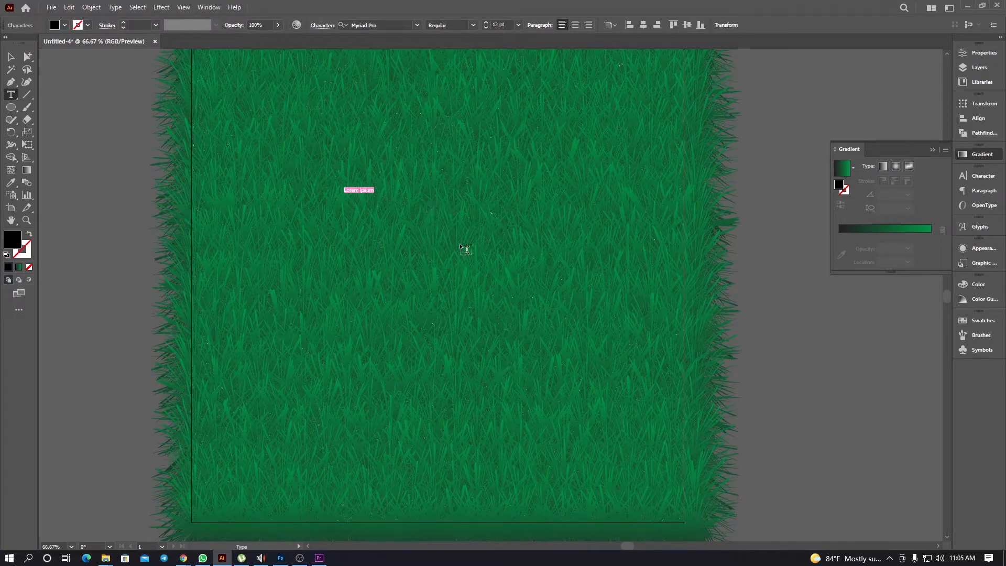
key(BackSpace)
key(ctrl+a)
Change the text to UPPERCASE, enlarge it to about 140 pt and place it above the middle of the grass.
click(115, 8)
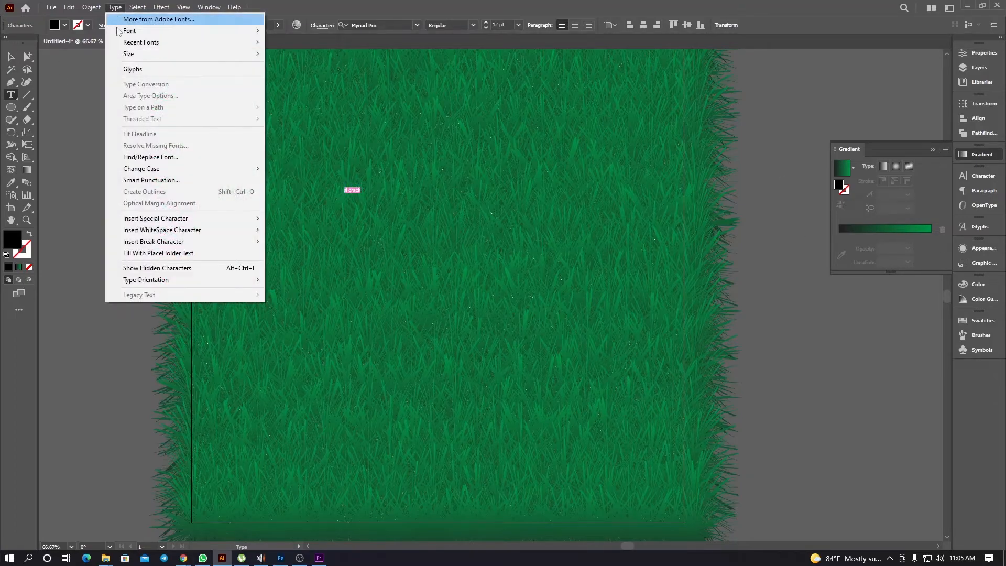
mouse_move(226, 168)
click(278, 169)
key(Escape)
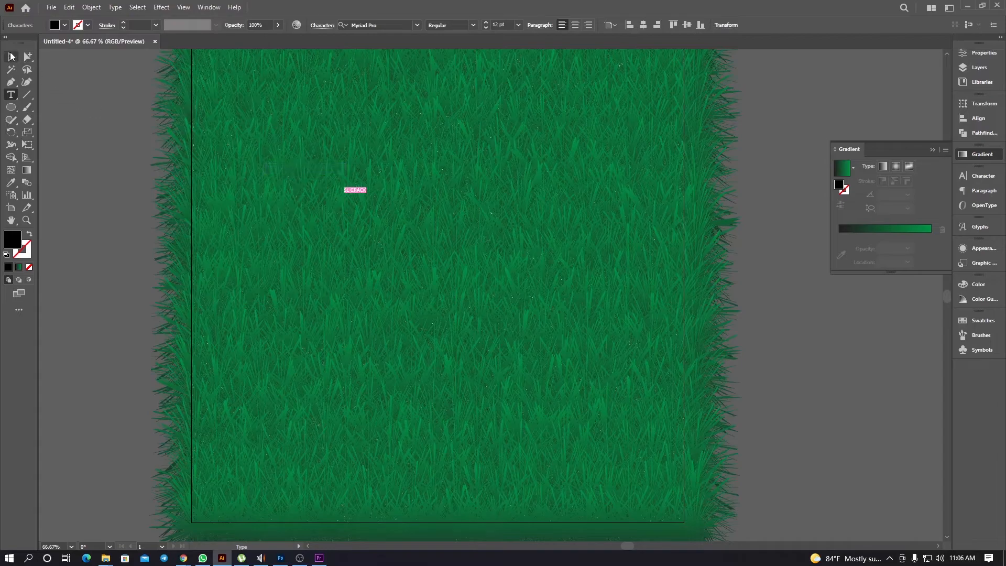
drag(508, 323, 655, 391)
drag(523, 233, 482, 261)
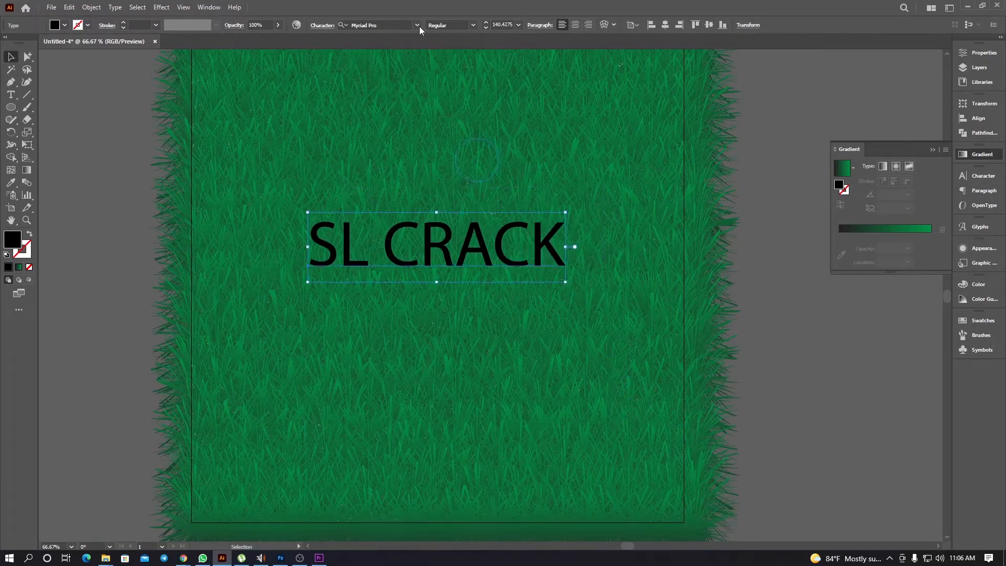
Set the SL CRACK text in Poppins ExtraBold with a white fill.
click(381, 20)
text(pop)
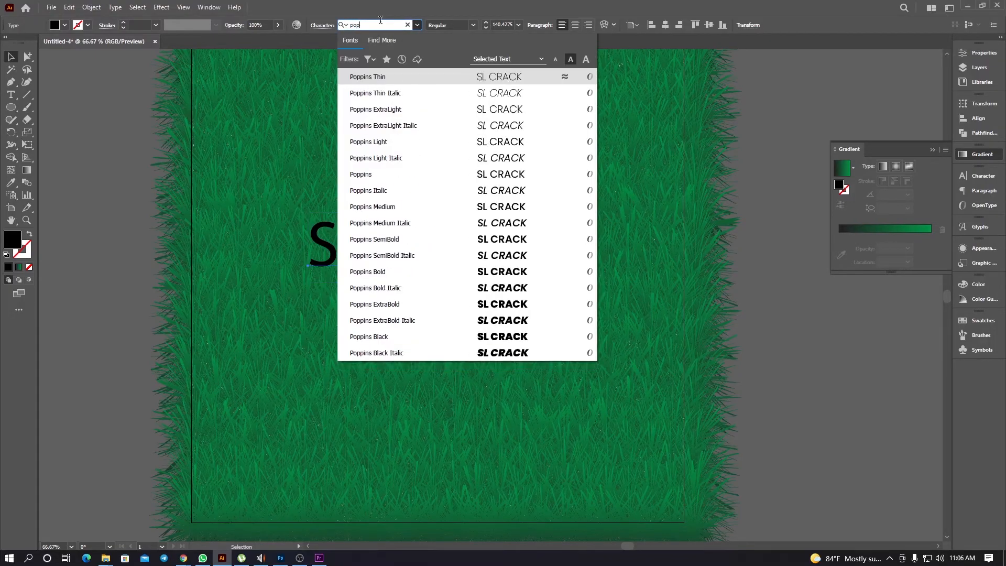
click(492, 303)
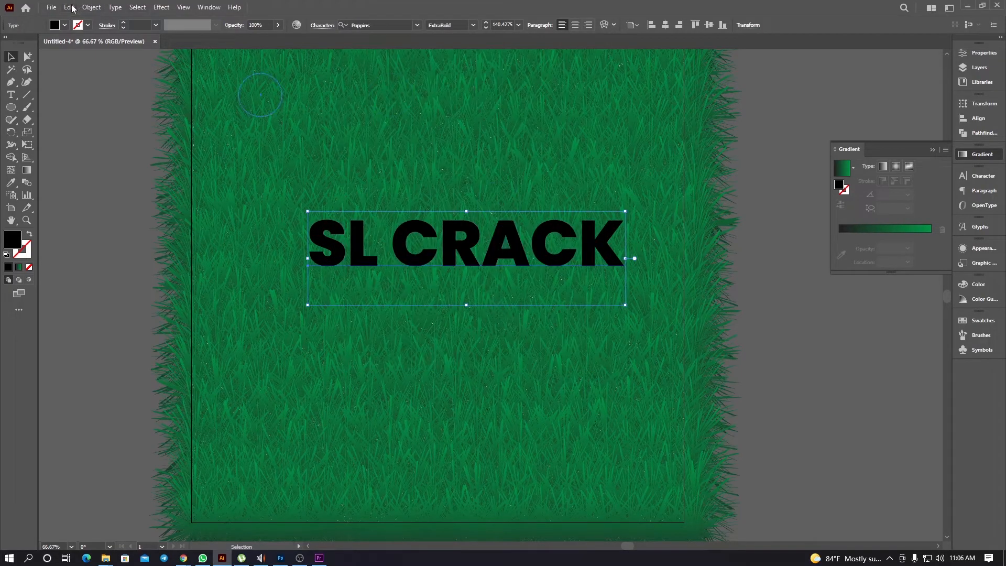
click(64, 25)
click(18, 44)
click(93, 177)
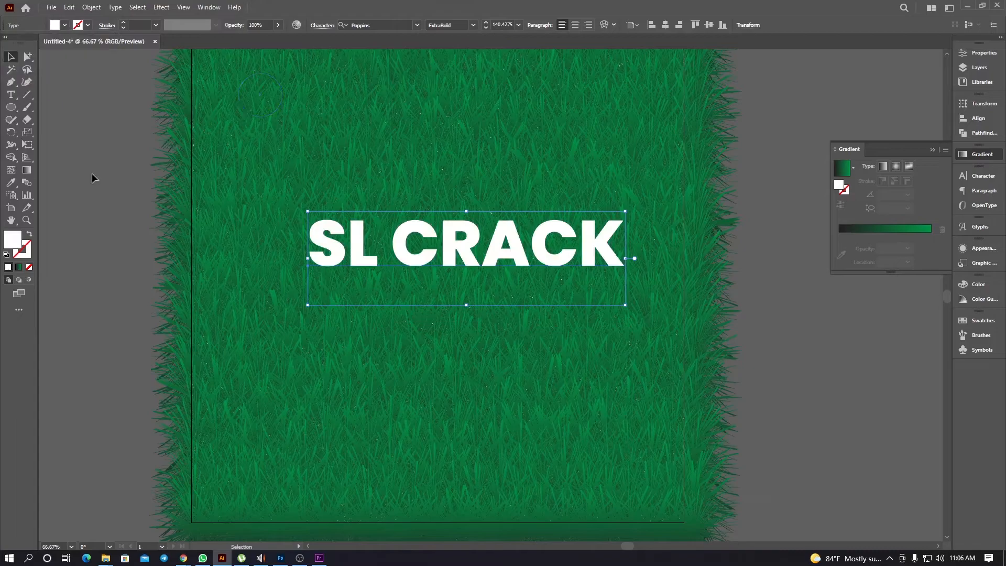
Apply a Stylize Drop Shadow effect to the SL CRACK text and deselect it.
scroll(361, 221, down, 1)
scroll(367, 227, down, 1)
click(386, 231)
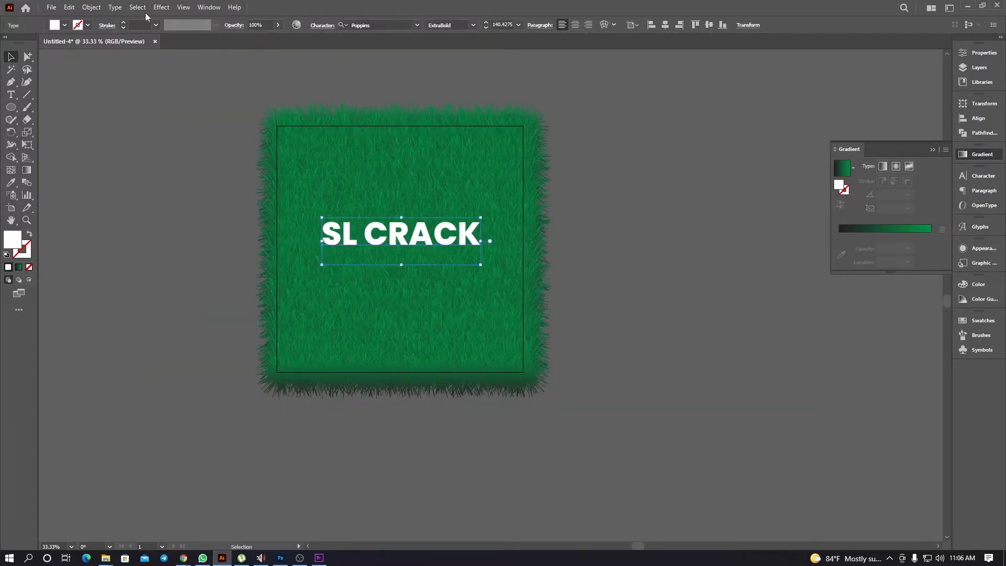
click(161, 7)
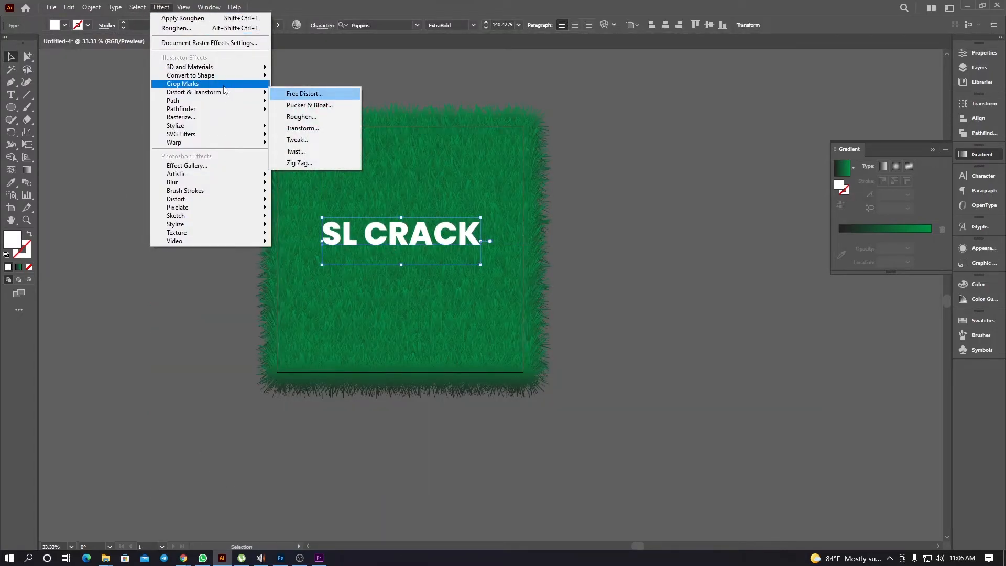
mouse_move(219, 126)
click(283, 127)
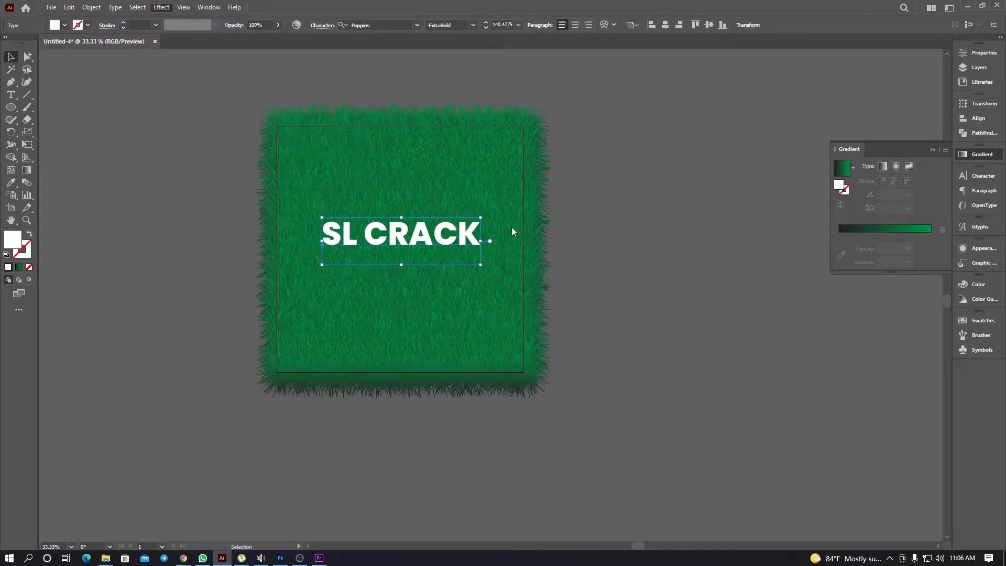
click(695, 285)
click(628, 279)
Check the SL CRACK text against the grass background, then delete the text.
scroll(440, 197, up, 2)
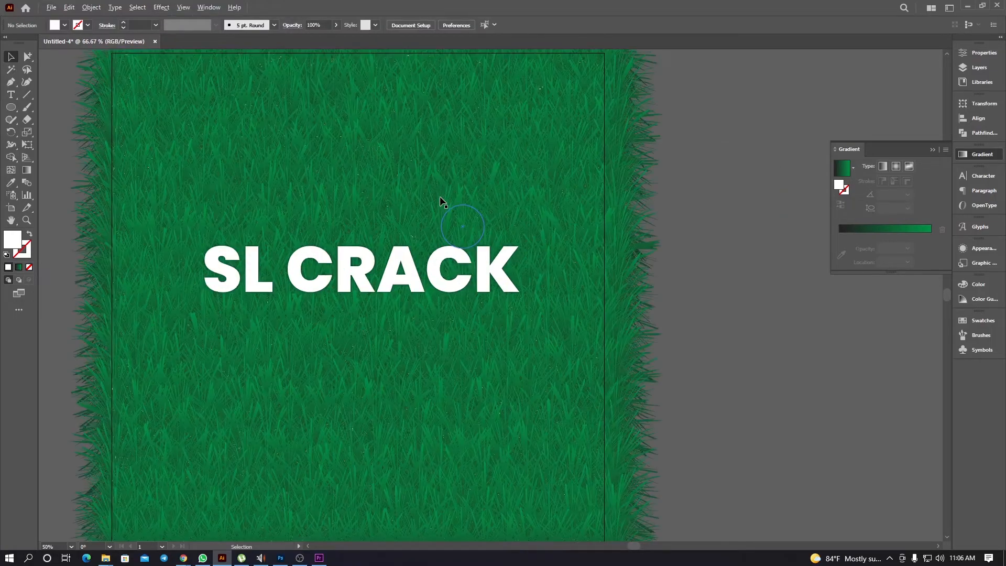
scroll(781, 240, down, 2)
scroll(668, 204, up, 1)
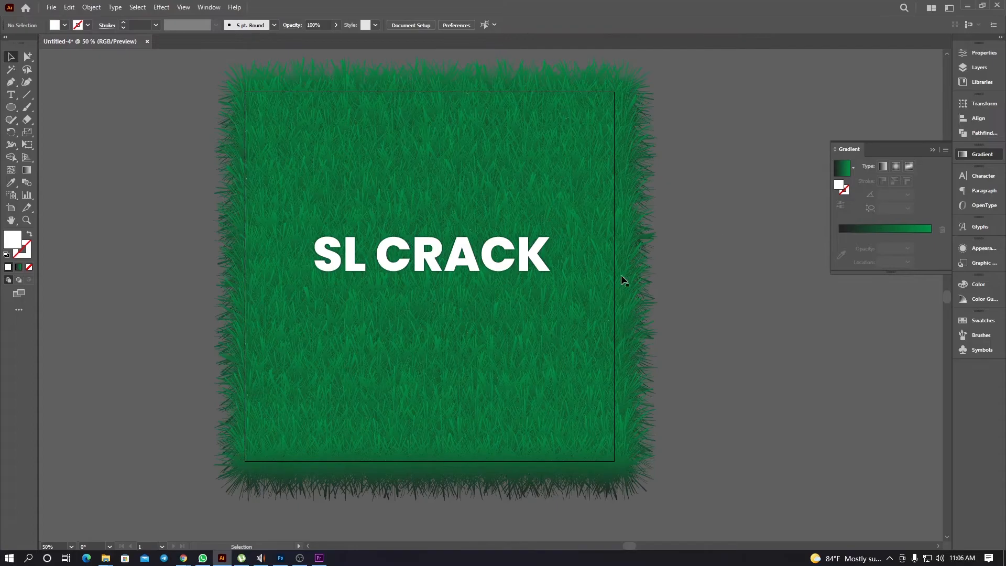
click(466, 264)
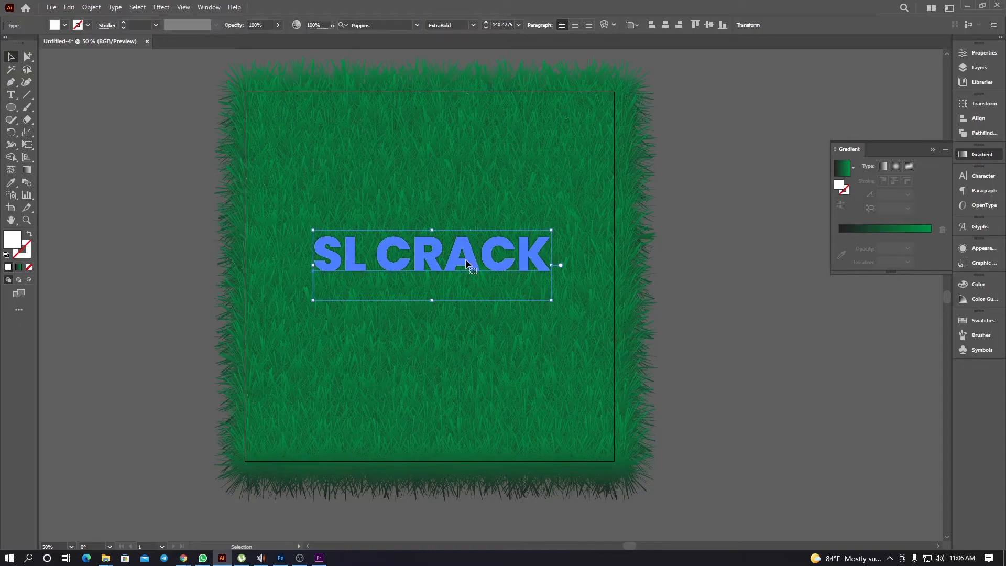
key(Delete)
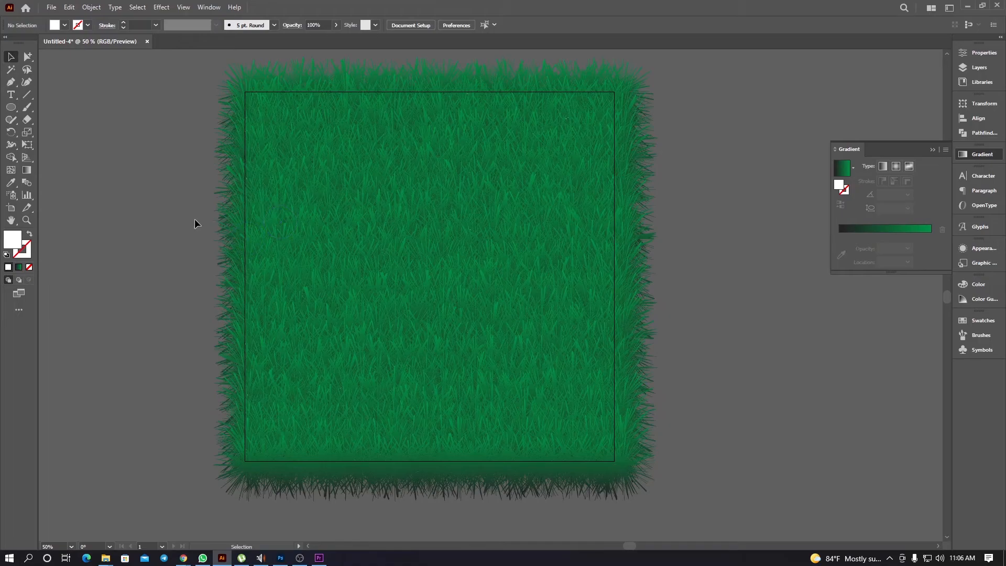
scroll(151, 184, down, 1)
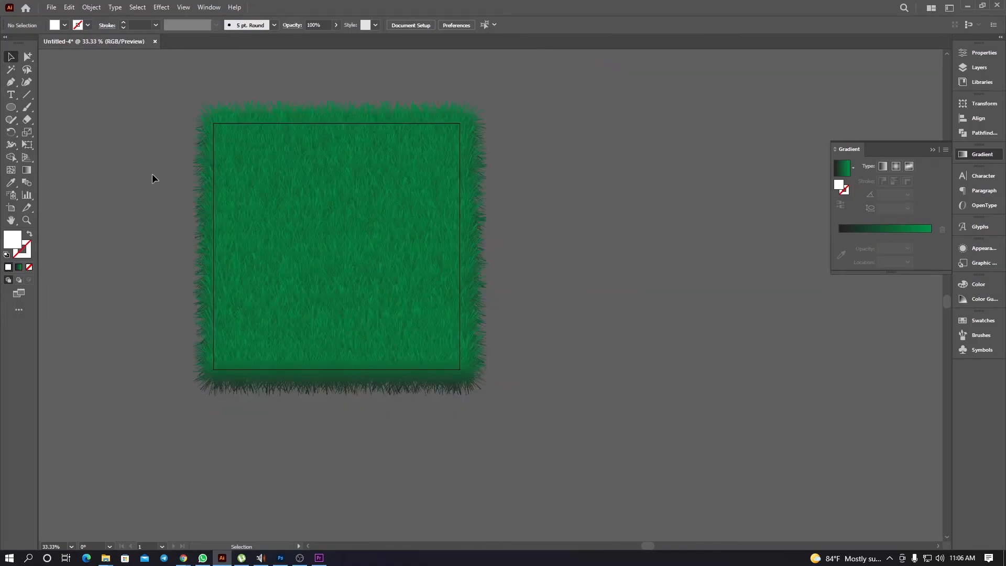